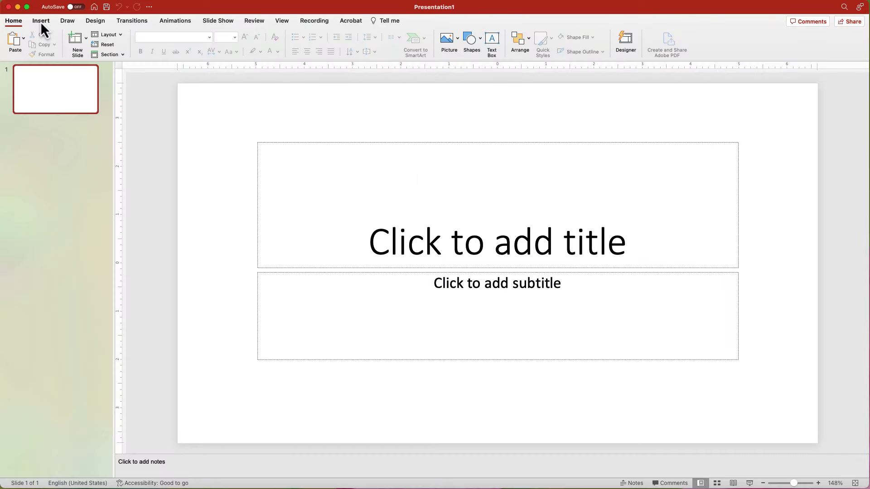
Step: Search the Office add-ins store for Beautiful.ai from the Insert commands
left_click(41, 22)
left_click(154, 37)
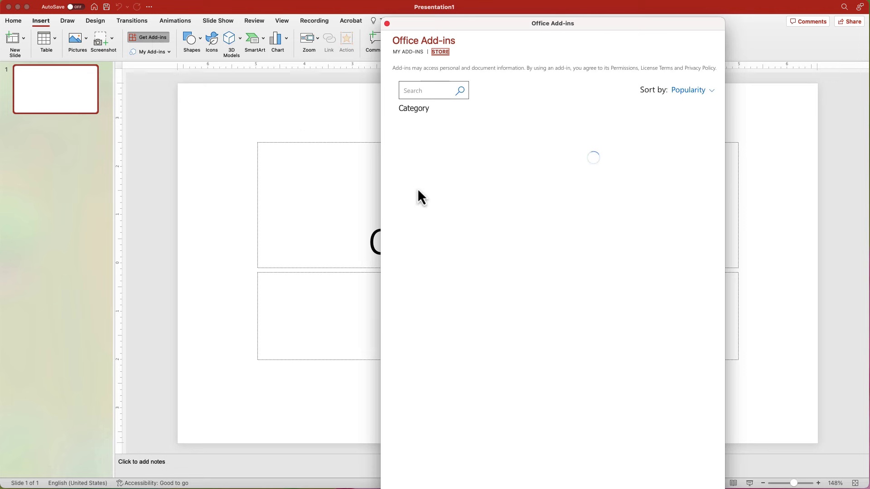
left_click(424, 91)
type("beautiful")
key("Down")
key("Return")
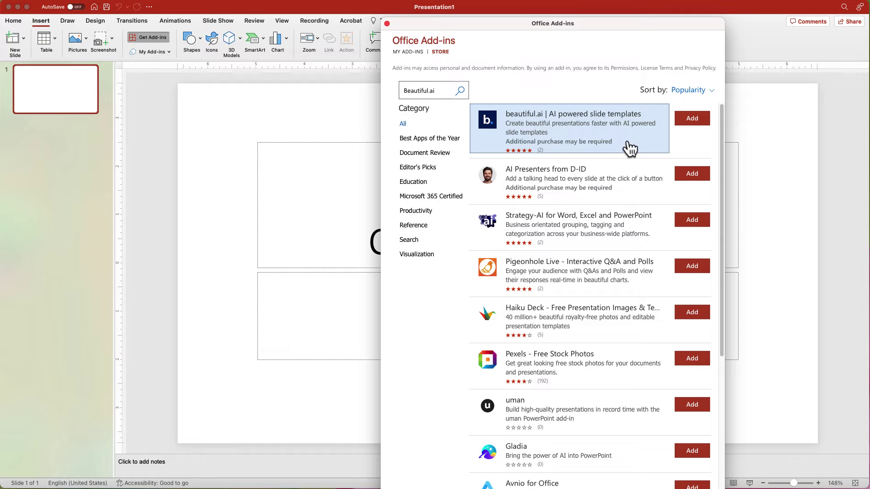
Step: Install the beautiful.ai add-in and accept its license terms on the consent dialog
left_click(692, 126)
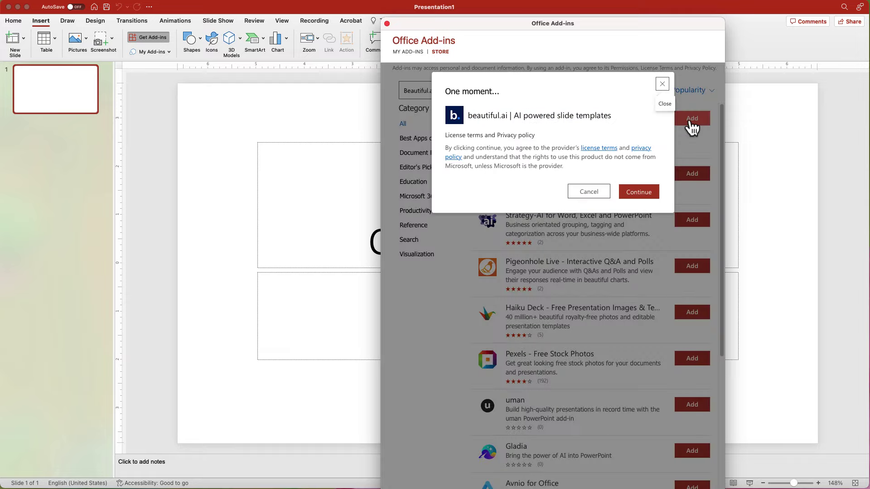
left_click(635, 197)
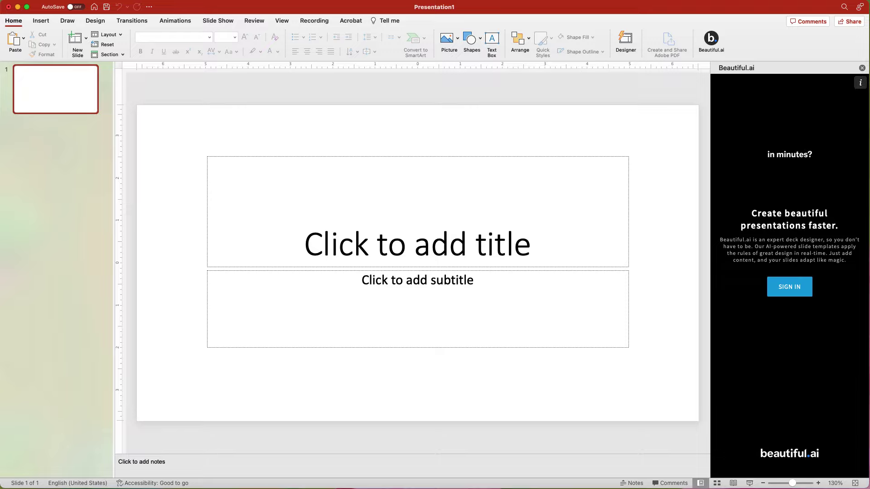
Step: Sign in to Beautiful.ai with the account credentials, then close and reopen its panel
left_click(792, 289)
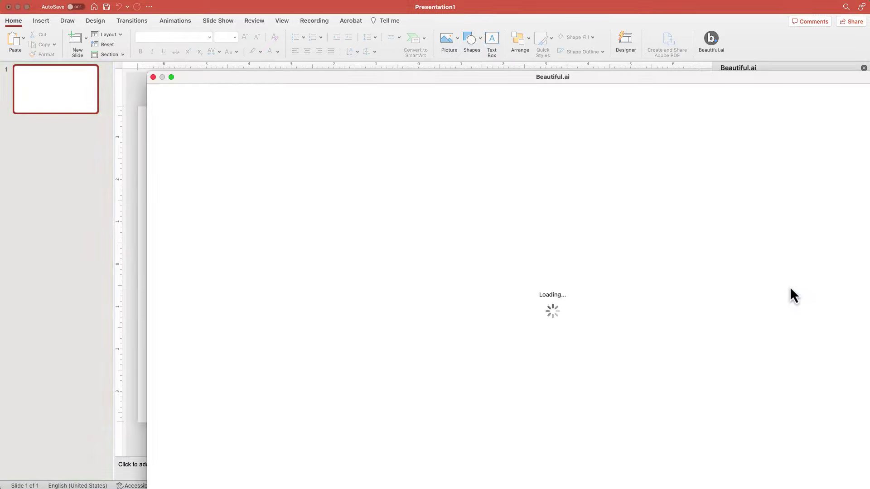
left_click_drag(619, 78, 492, 13)
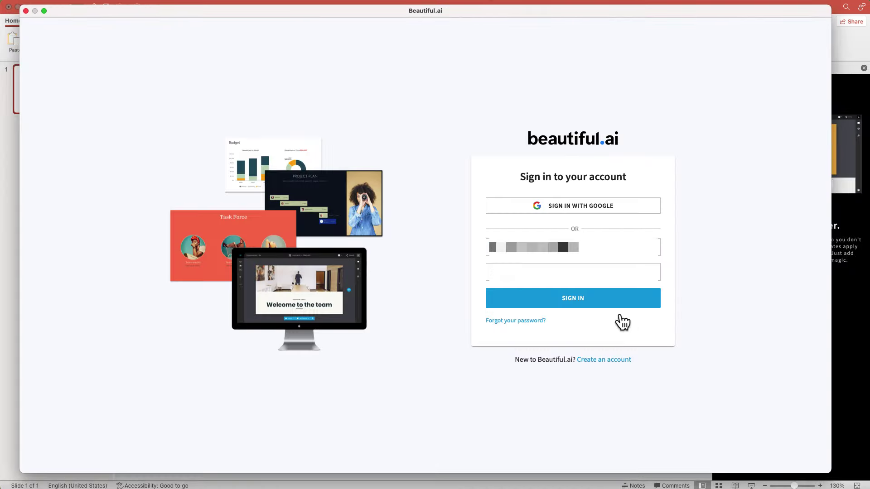
left_click(628, 324)
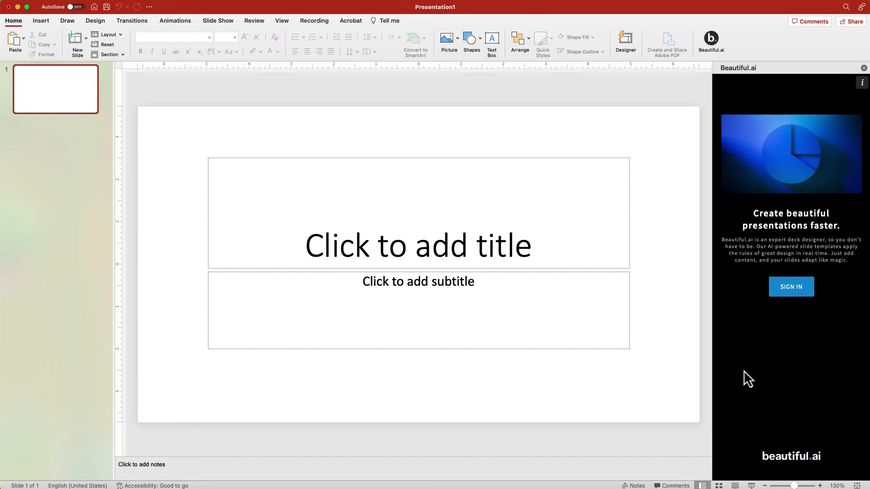
left_click(864, 68)
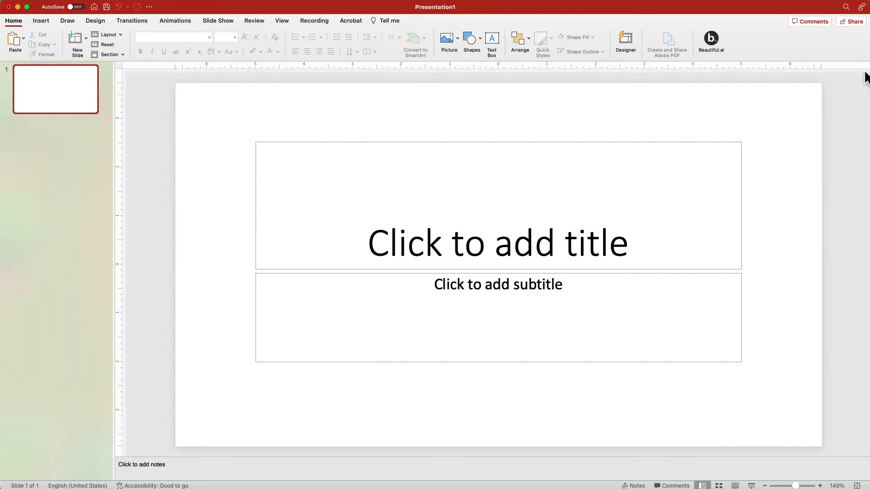
left_click(709, 38)
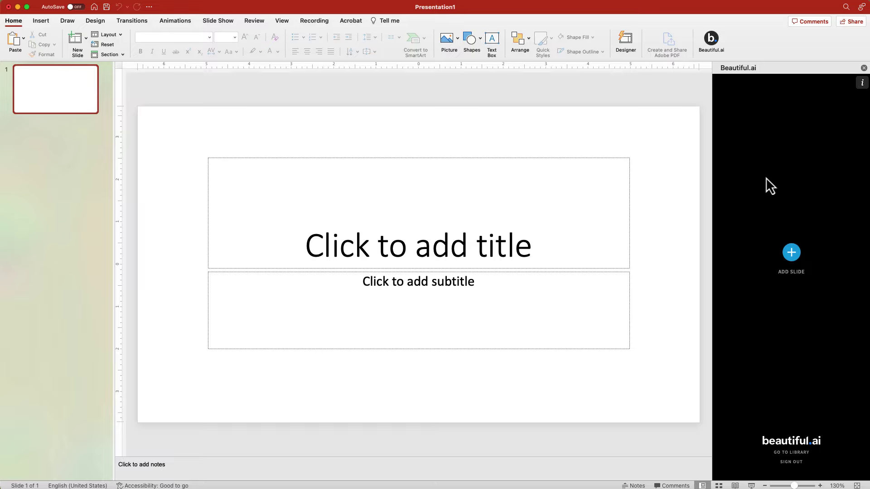
Step: Start adding a slide and set the theme's header and body fonts to Roboto
left_click(790, 250)
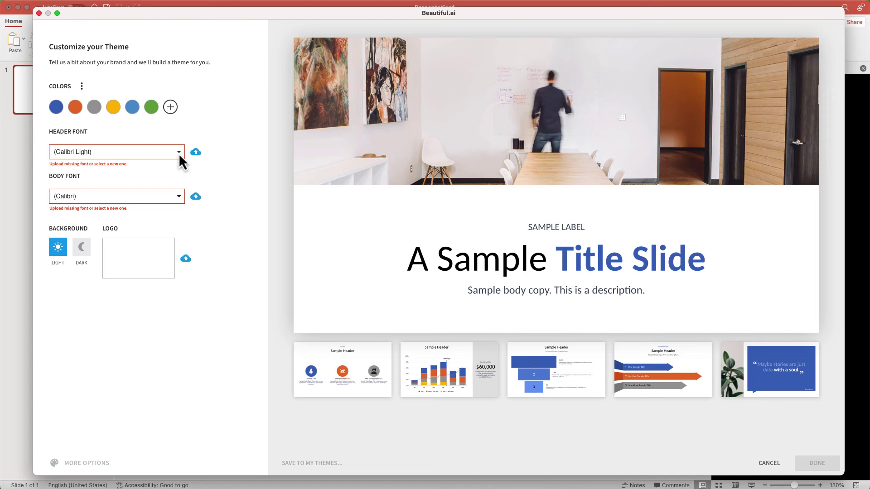
left_click(178, 153)
left_click(145, 313)
left_click(179, 196)
Step: Add an orange colour to the theme palette and preview a dark background before reverting to light
left_click(151, 331)
left_click(82, 87)
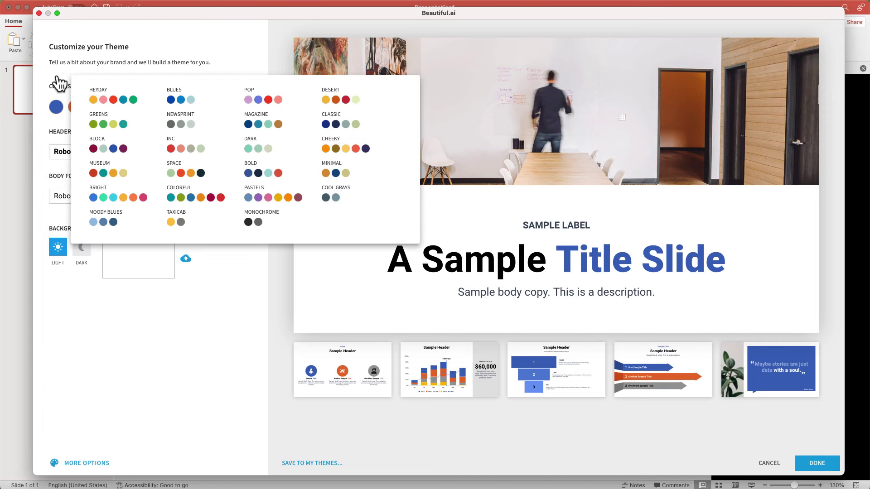
left_click(75, 106)
left_click(128, 138)
left_click(152, 107)
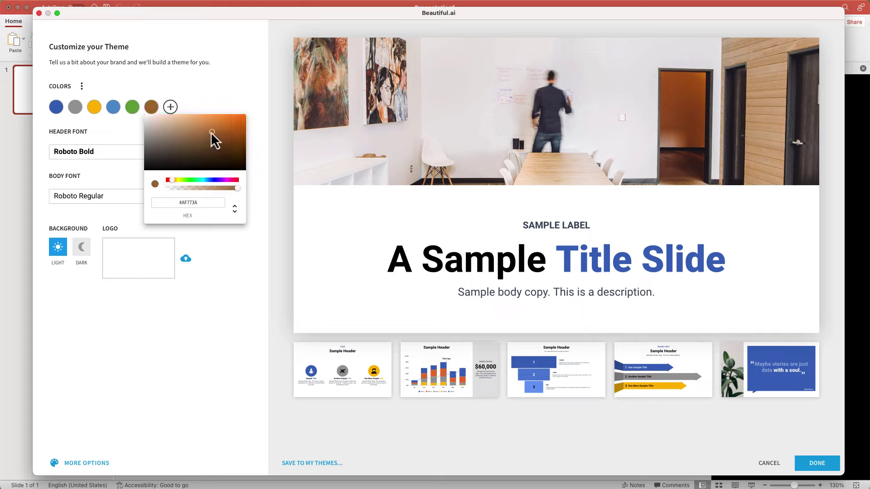
left_click(72, 253)
left_click(82, 250)
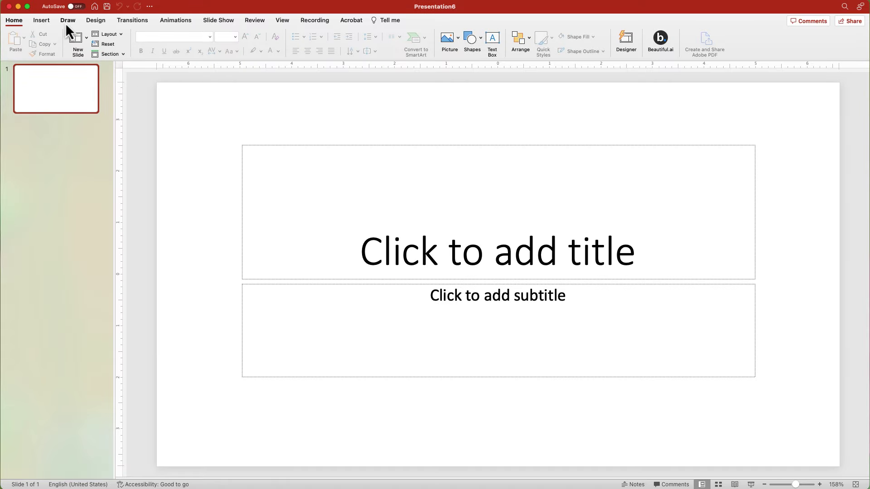
Step: Apply the coaching course colour scheme from Design variants, then return to Home
left_click(96, 20)
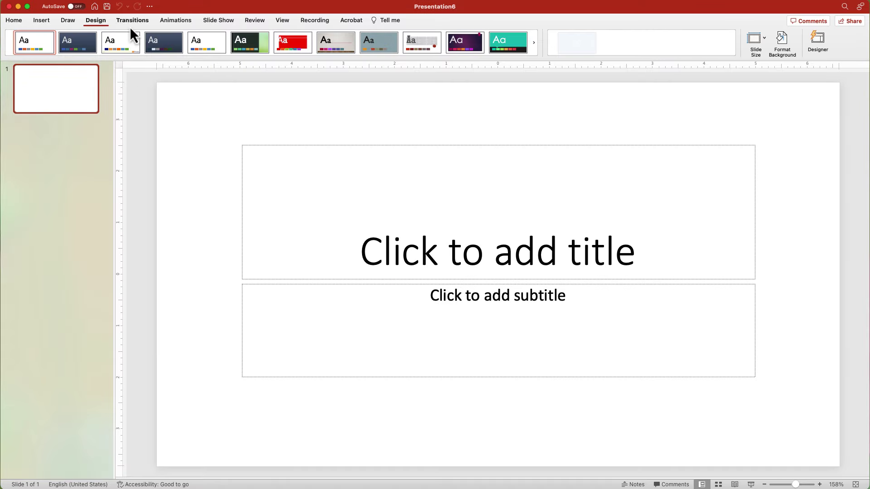
left_click(644, 59)
mouse_move(622, 107)
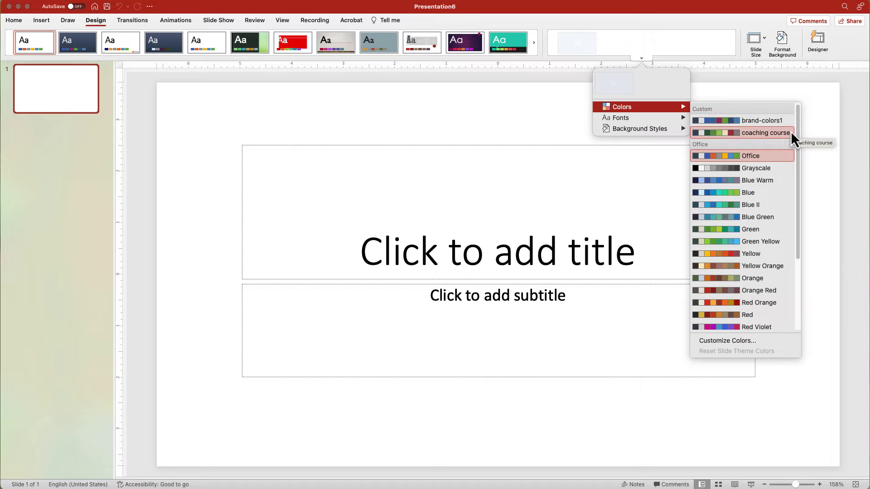
left_click(791, 131)
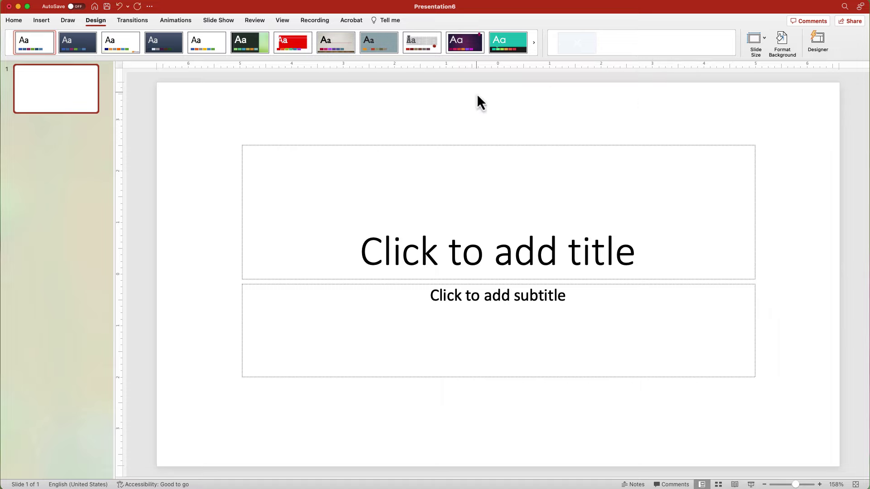
left_click(11, 22)
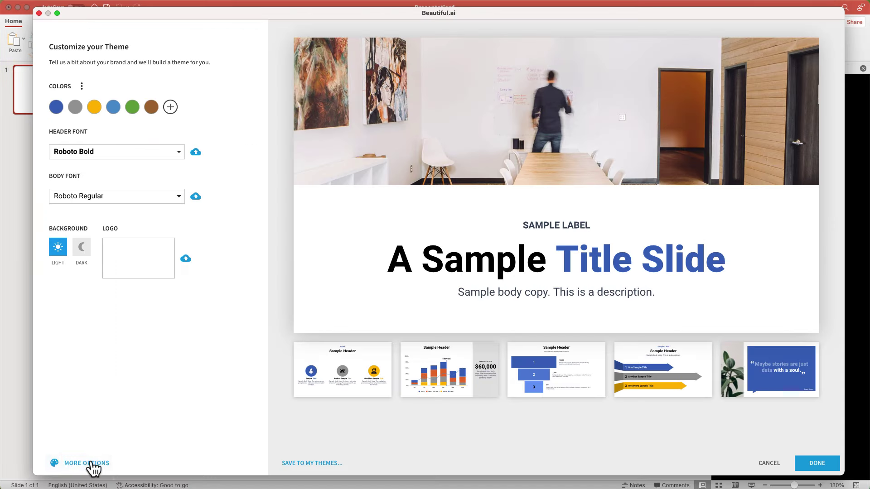
Step: Review the advanced theme editor's palettes, typography, decoration and footer settings
left_click(89, 466)
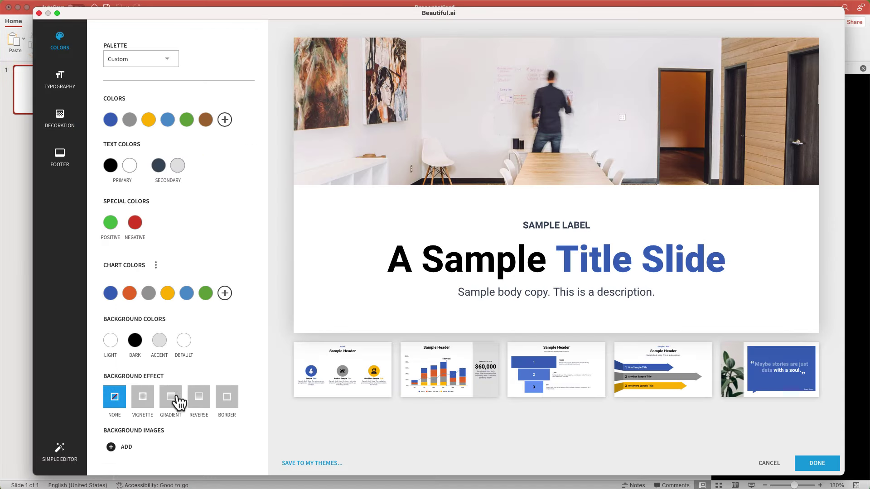
left_click(170, 59)
left_click(61, 83)
left_click(59, 118)
left_click(60, 158)
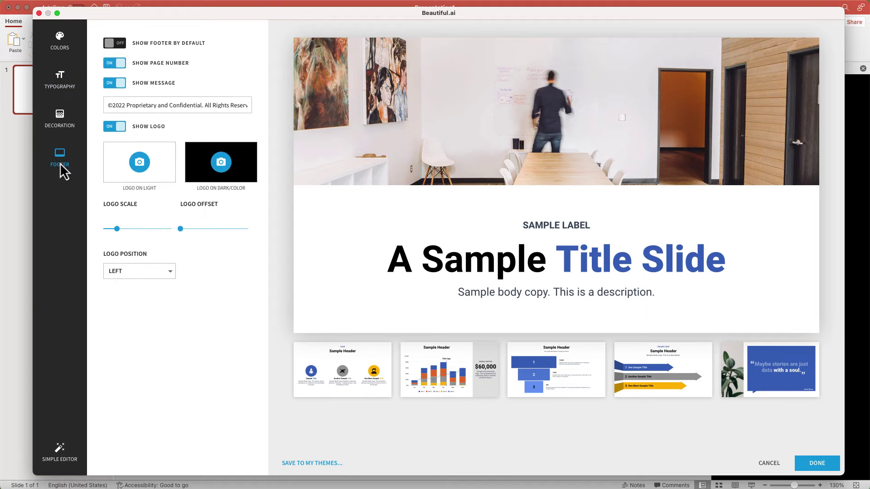
left_click(59, 450)
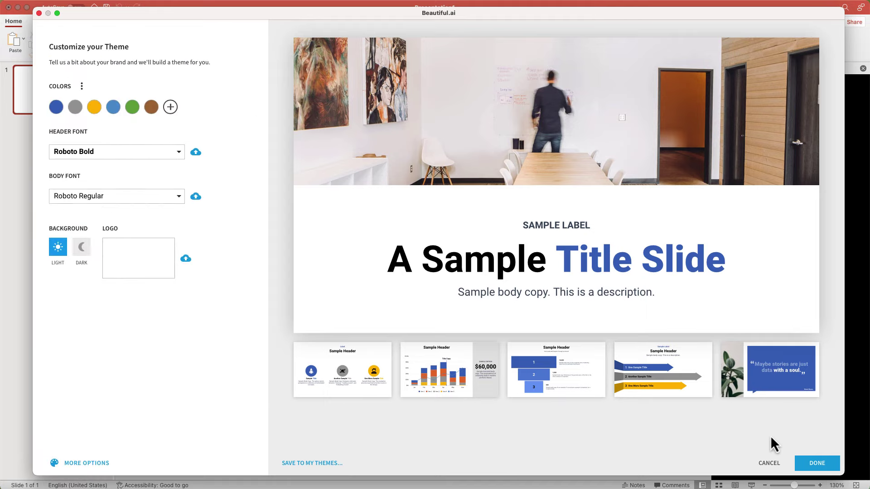
Step: Finish the theme with Done and move on to the smart slide picker
left_click(816, 466)
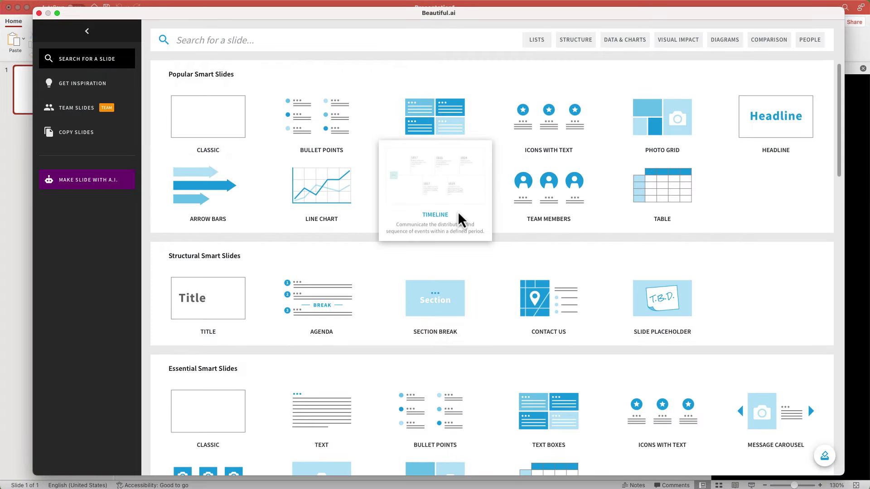
Step: Create a slide from the Team Members template in Popular Smart Slides
left_click(552, 198)
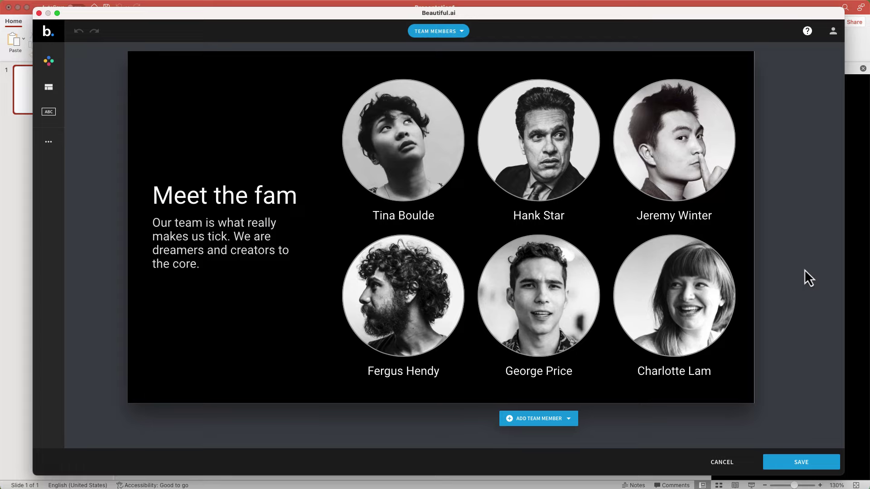
Step: Browse the slide's colour, layout and element panels, then show only three team members
left_click(48, 62)
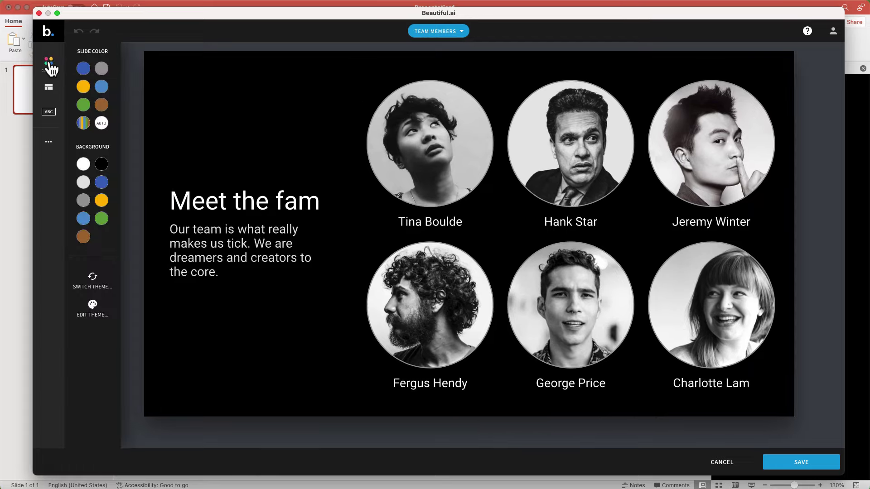
left_click(48, 87)
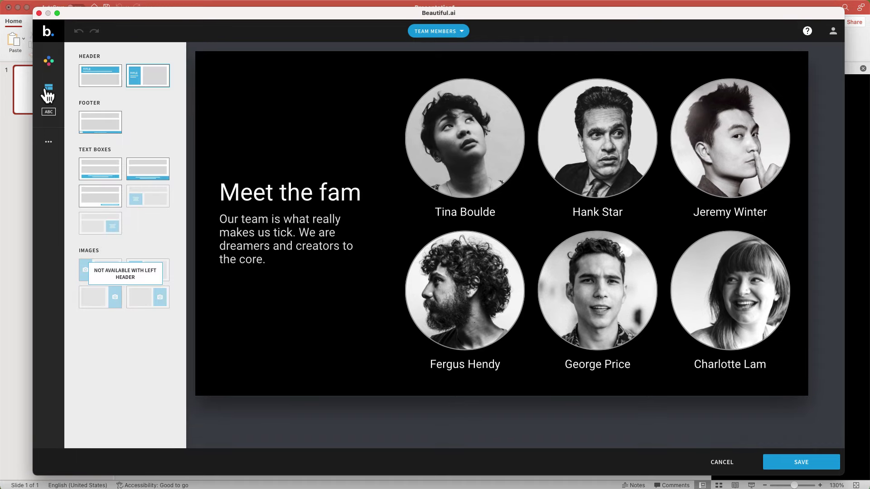
left_click(48, 111)
left_click(49, 143)
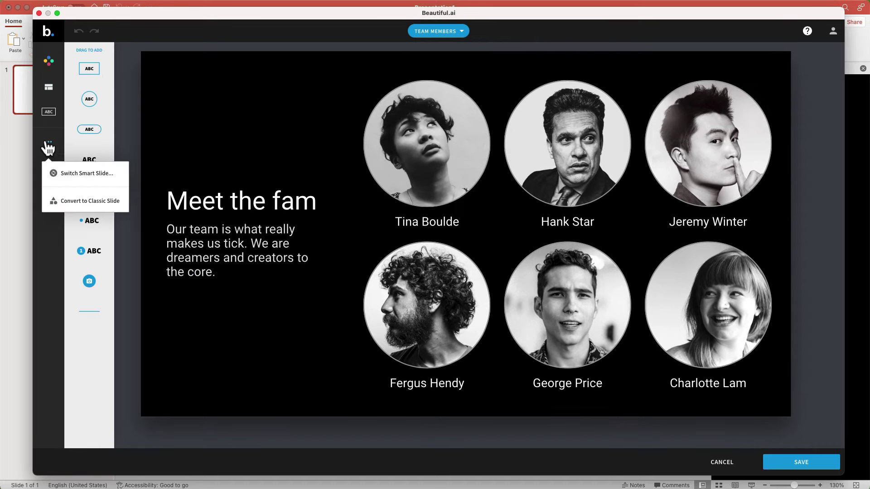
left_click(121, 82)
left_click(568, 419)
left_click(571, 272)
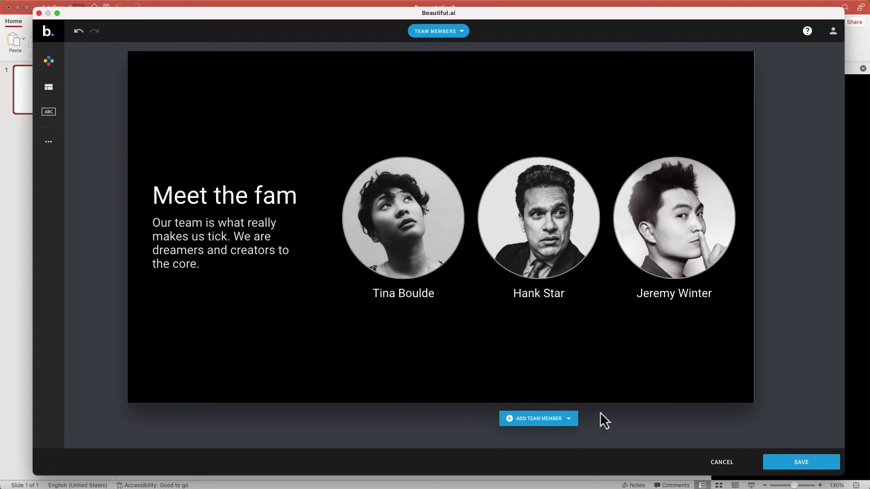
Step: Glance at photo replacements, then enlarge the member name captions to 140%
left_click(415, 240)
left_click(403, 311)
left_click(92, 29)
left_click(403, 294)
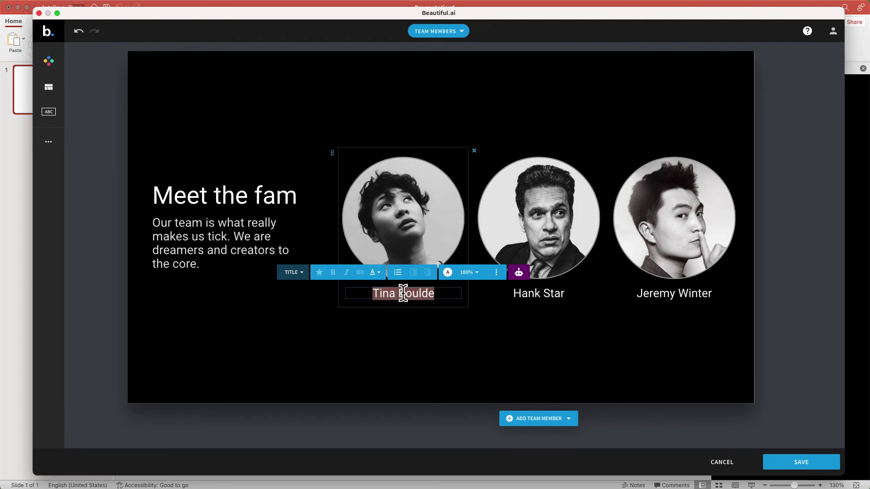
left_click(467, 272)
left_click_drag(480, 253, 489, 253)
left_click(304, 273)
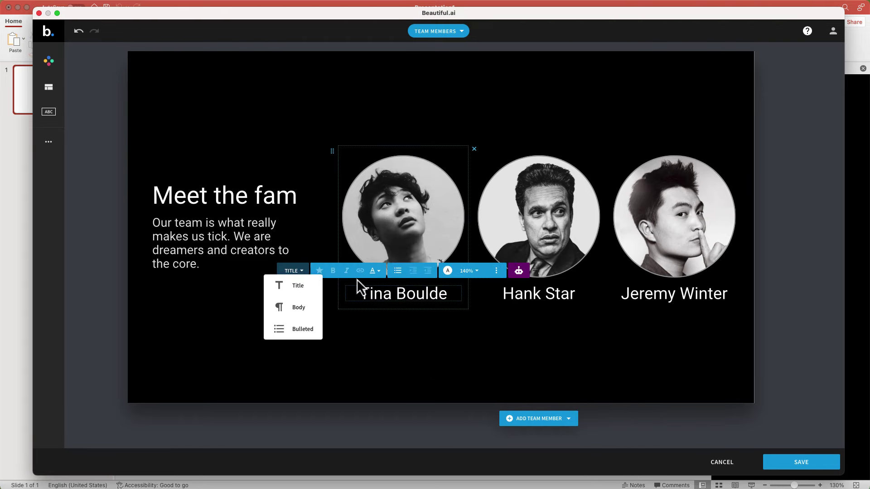
left_click(519, 272)
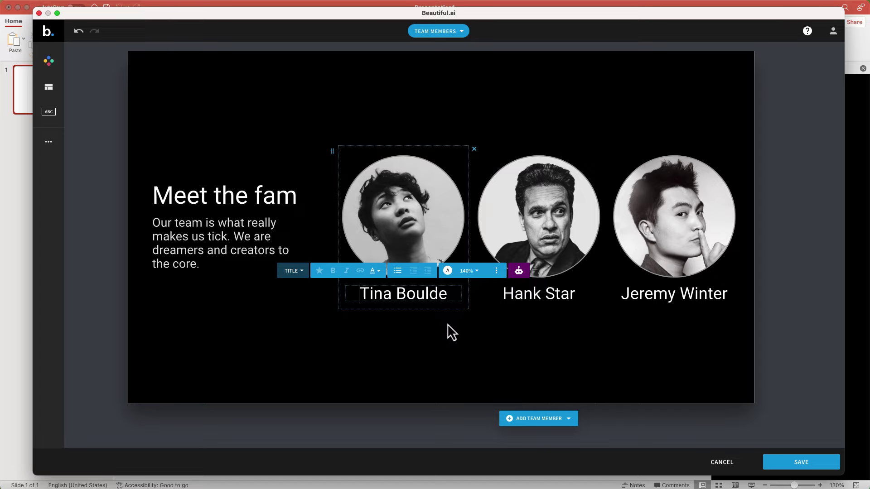
Step: Save the team slide to PowerPoint as an editable slide
left_click(799, 464)
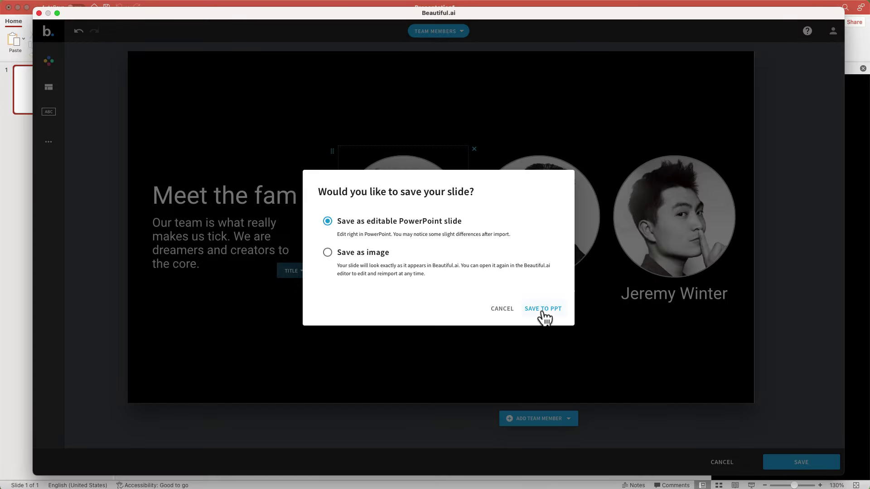
left_click(544, 313)
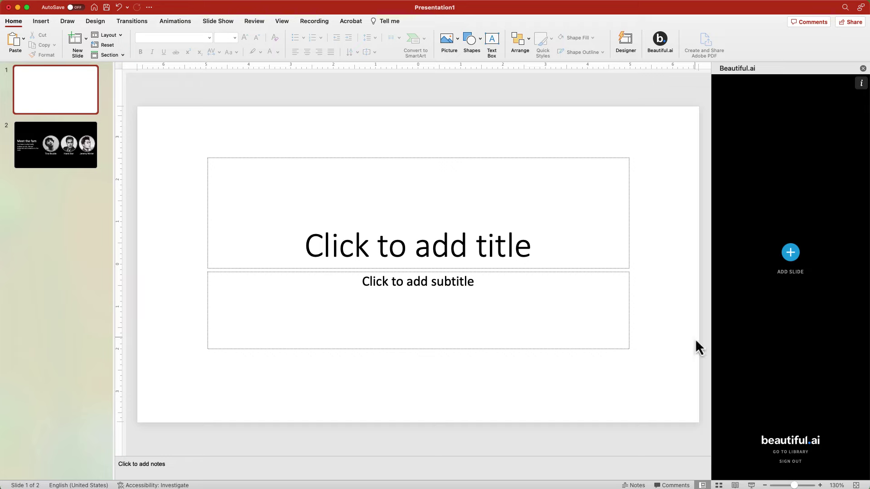
Step: View the new Meet the fam slide, then generate an AI slide on best video editing iPhone apps
left_click(62, 157)
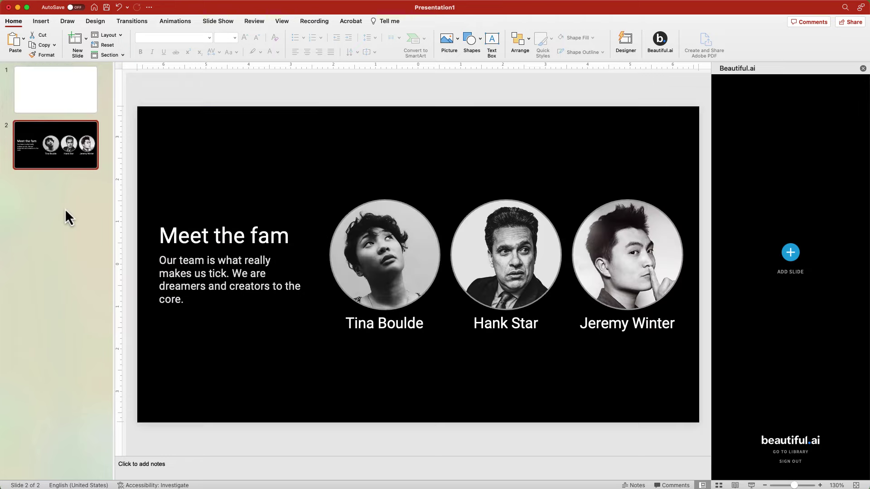
left_click(790, 257)
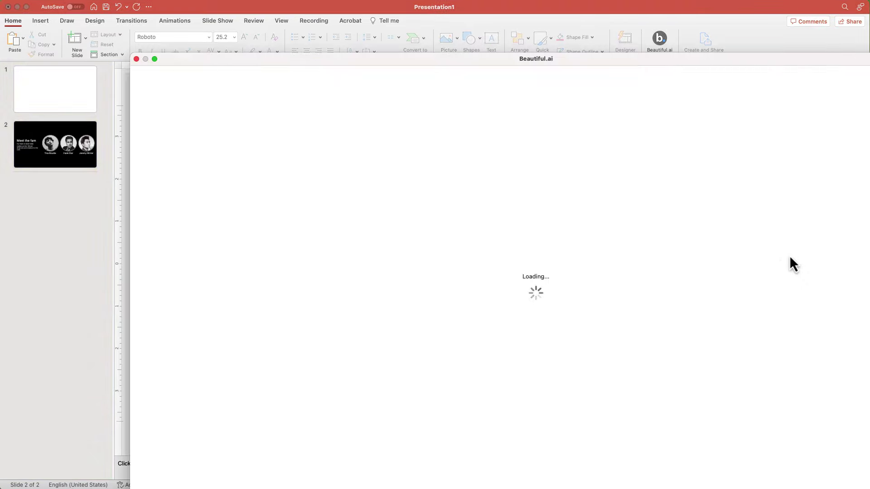
left_click_drag(581, 59, 485, 22)
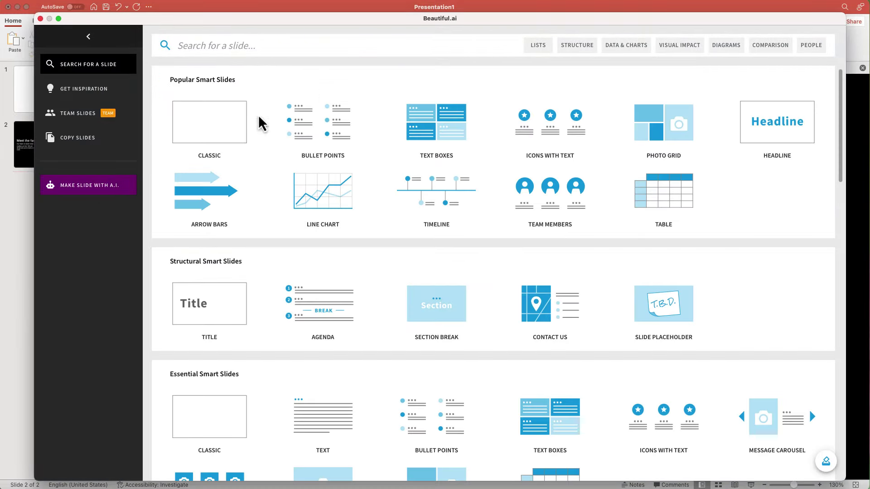
left_click(93, 193)
type("best video editing iphone apps")
left_click(680, 152)
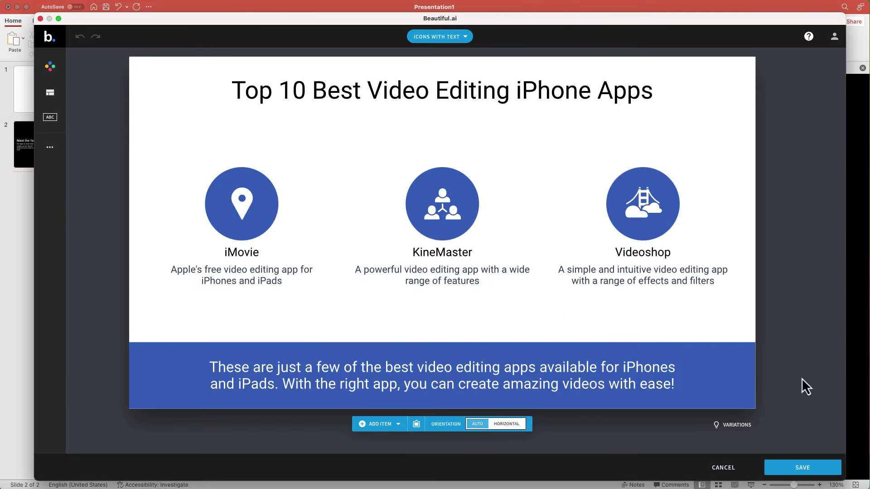
left_click(803, 467)
left_click(544, 312)
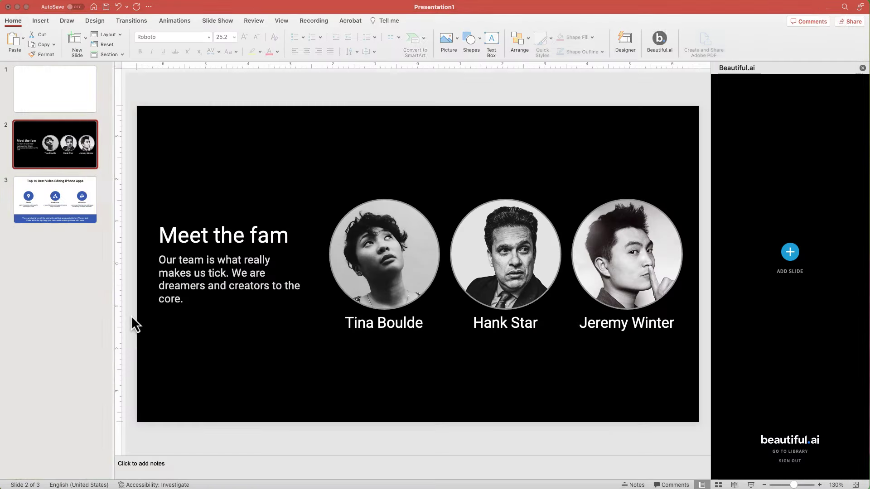
left_click(166, 262)
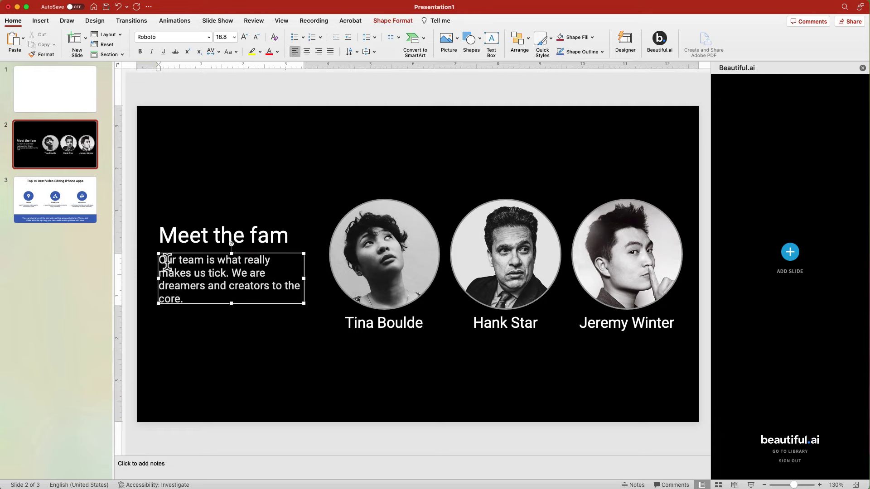
double_click(374, 320)
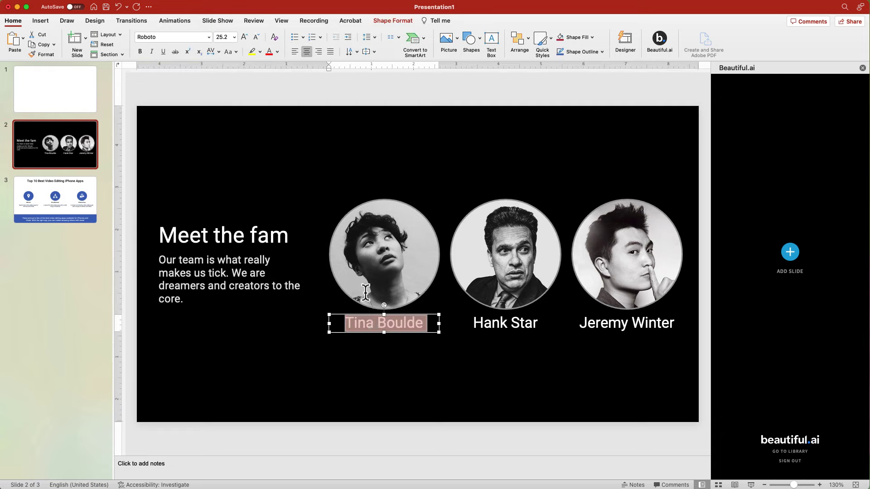
left_click(362, 281)
right_click(373, 271)
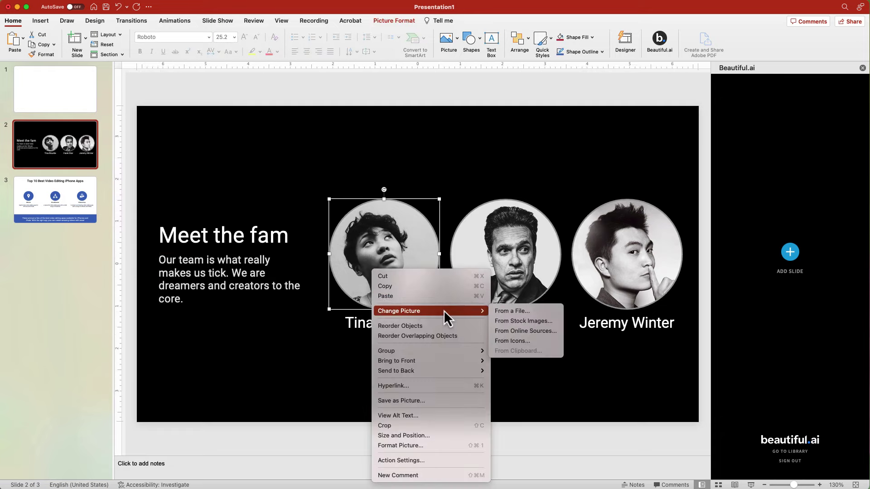
left_click(308, 159)
right_click(309, 158)
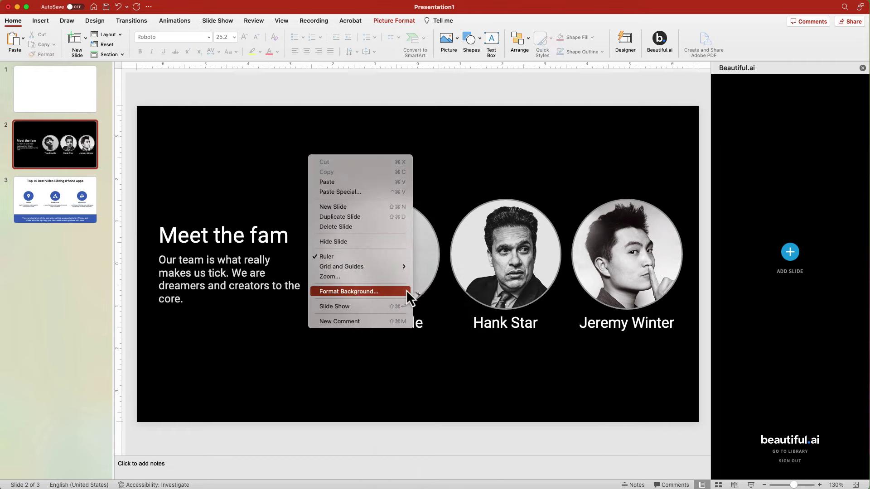